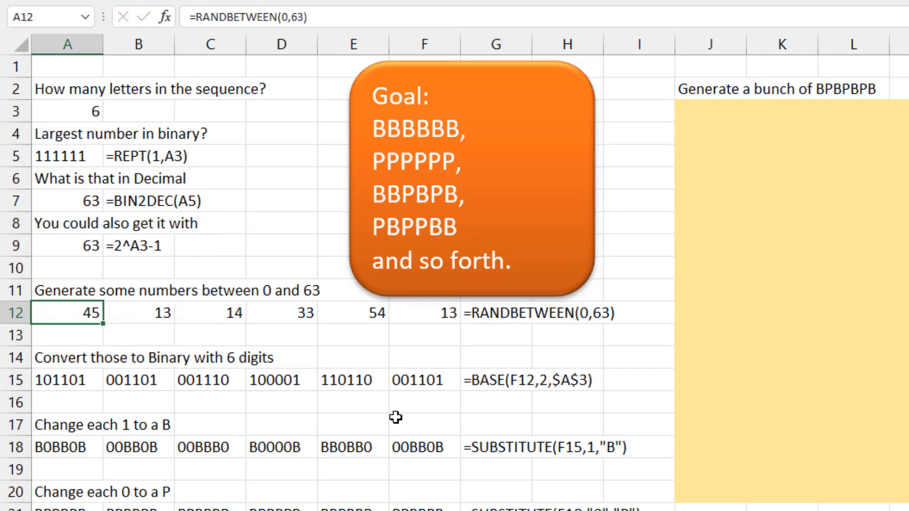
# Step: Examine the BASE formula in A15 and the SUBSTITUTE formulas in A18 and A21
pyautogui.press('Down')
pyautogui.press('Down')
pyautogui.press('Down')
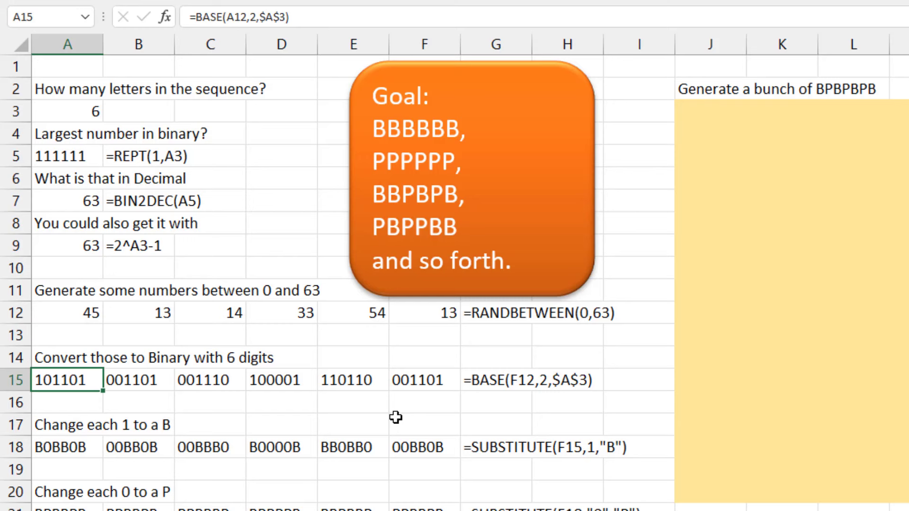
pyautogui.press('F2')
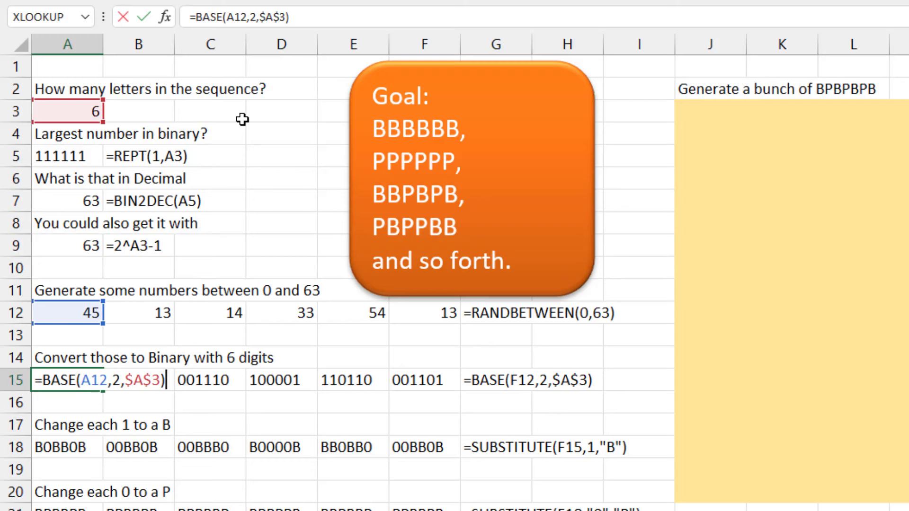
pyautogui.press('Return')
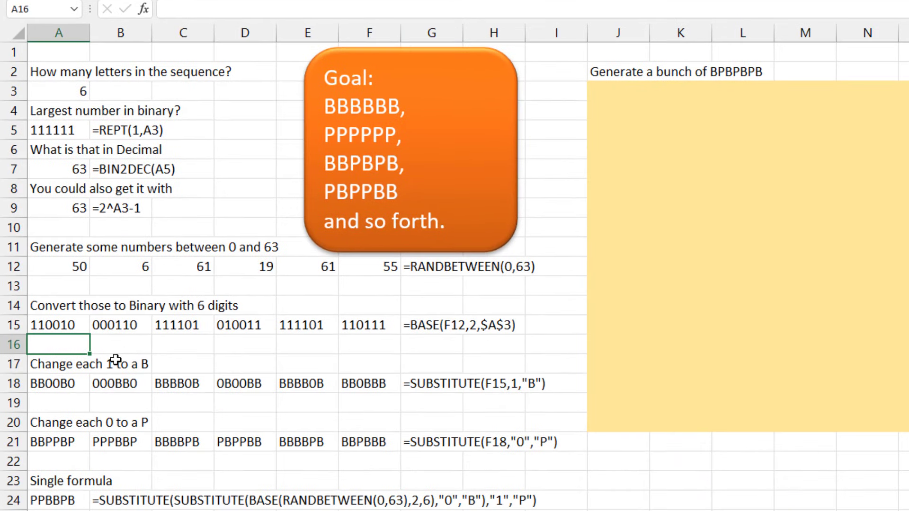
pyautogui.click(55, 382)
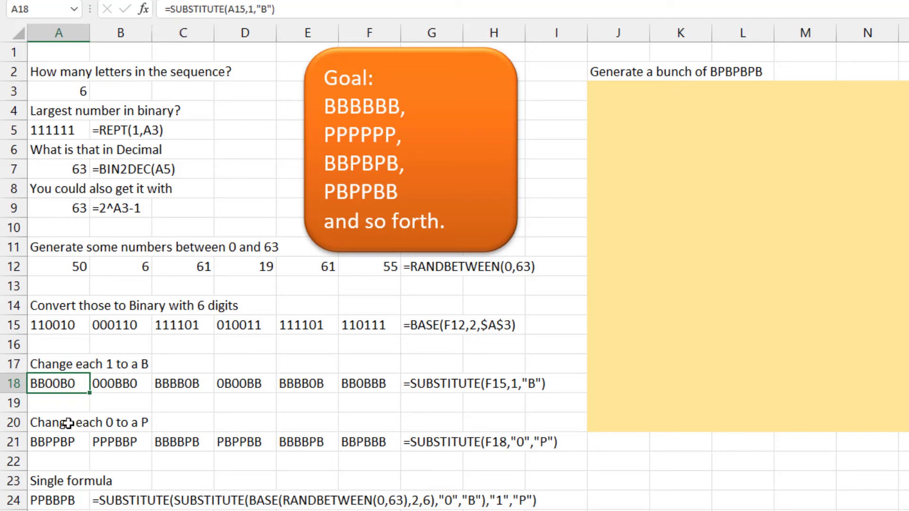
pyautogui.click(60, 441)
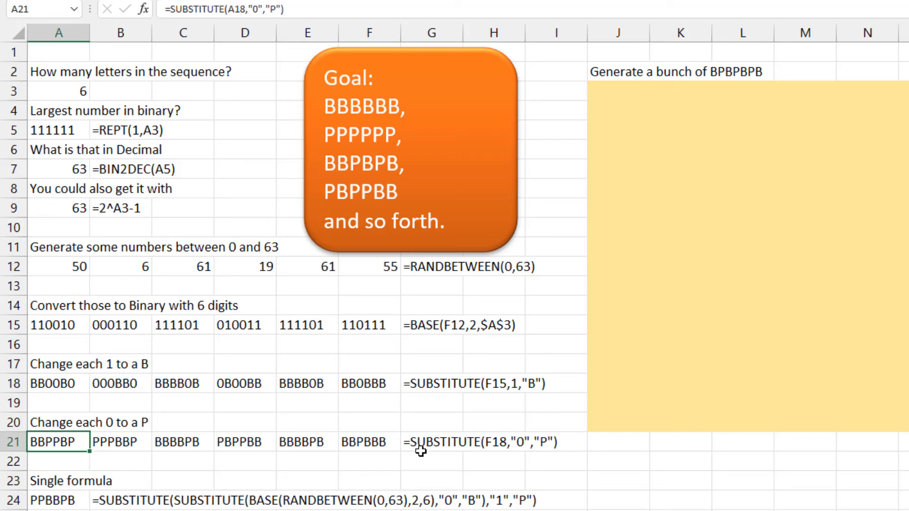
# Step: Copy the single nested SUBSTITUTE formula from A24 into the shaded range J3:O20
pyautogui.click(47, 502)
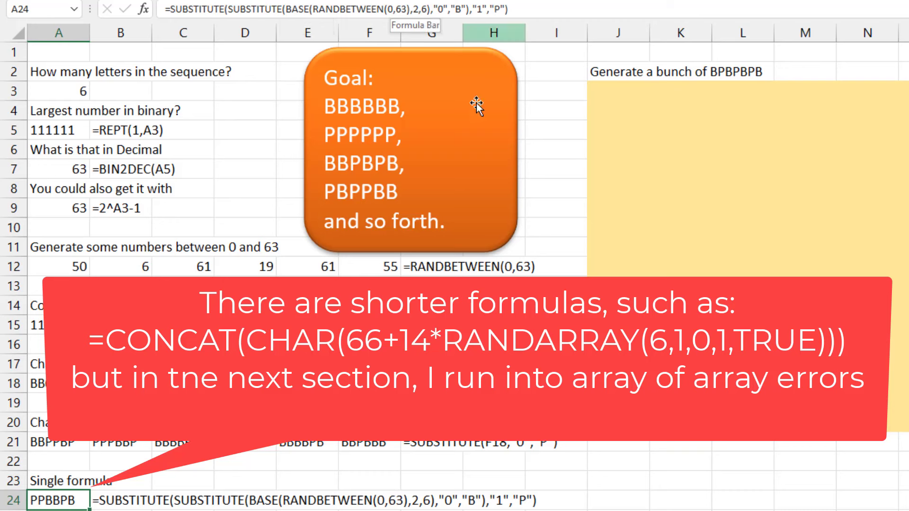
pyautogui.hotkey('ctrl', 'c')
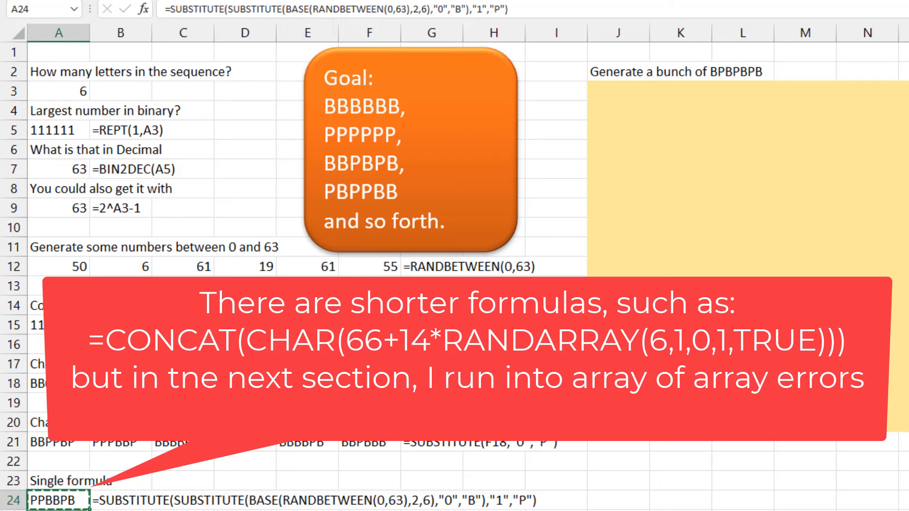
pyautogui.moveTo(623, 95); pyautogui.dragTo(905, 426)
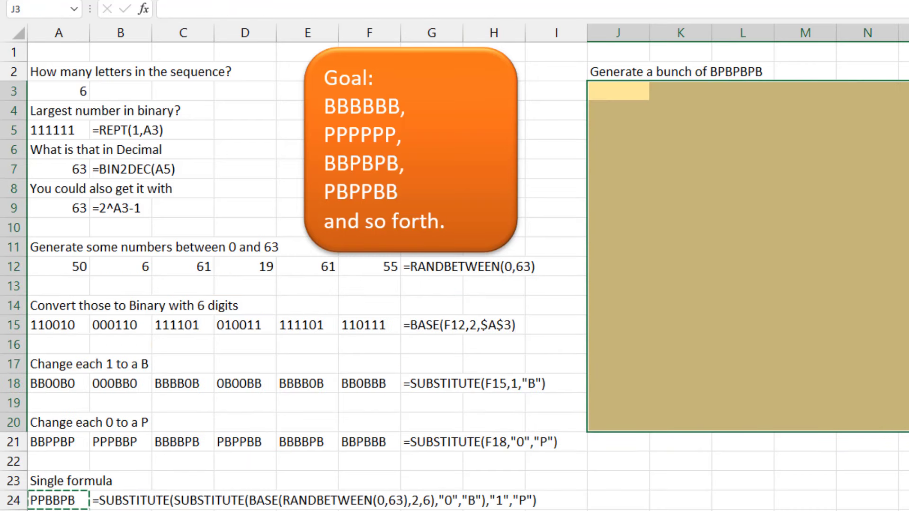
pyautogui.hotkey('ctrl', 'v')
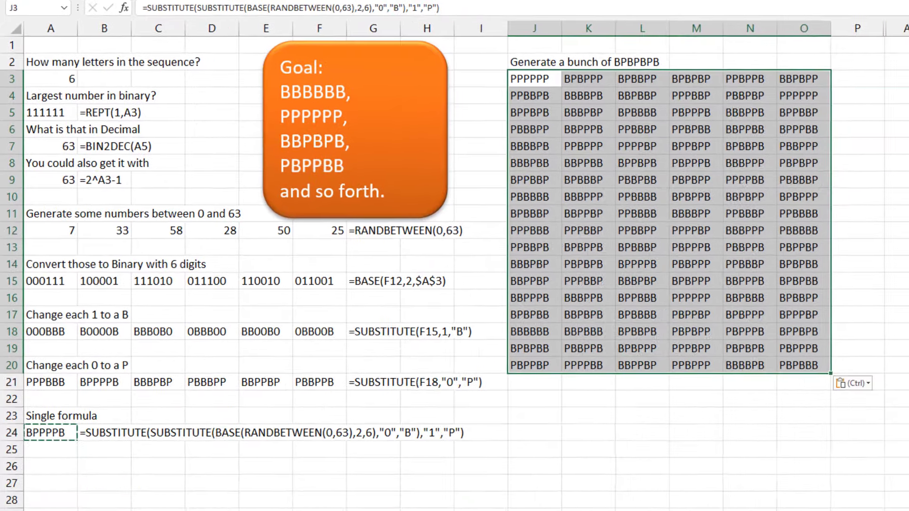
# Step: Recalculate the worksheet four times to produce new random B/P sequences
pyautogui.press('F9')
pyautogui.press('F9')
pyautogui.press('F9')
pyautogui.press('F9')
pyautogui.press('F9')
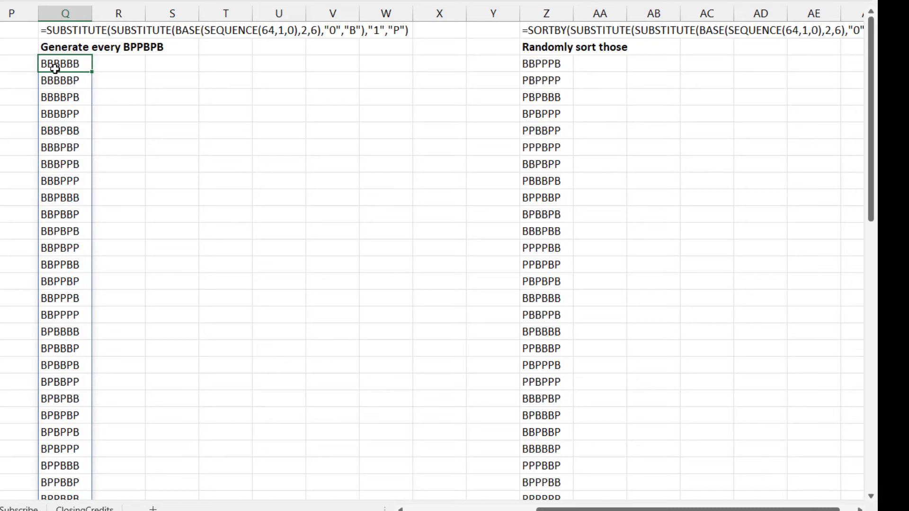
# Step: Review the complete list of B/P sequences in column Q down to its last entry and back to the start
pyautogui.scroll(-7, 144, 297)
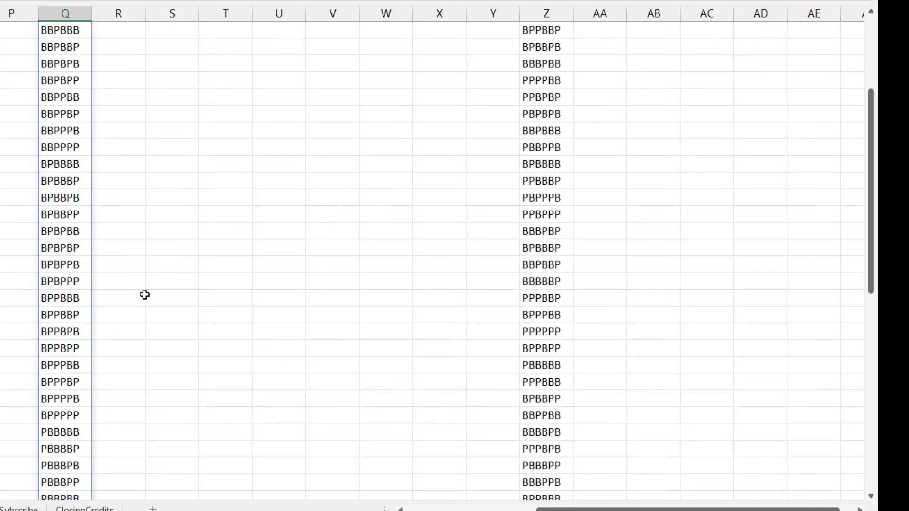
pyautogui.scroll(-7, 149, 319)
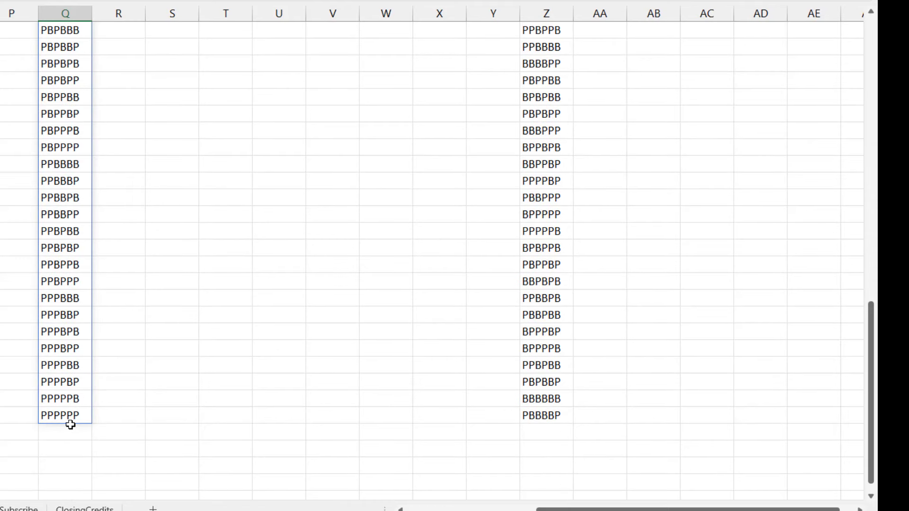
pyautogui.scroll(11, 146, 382)
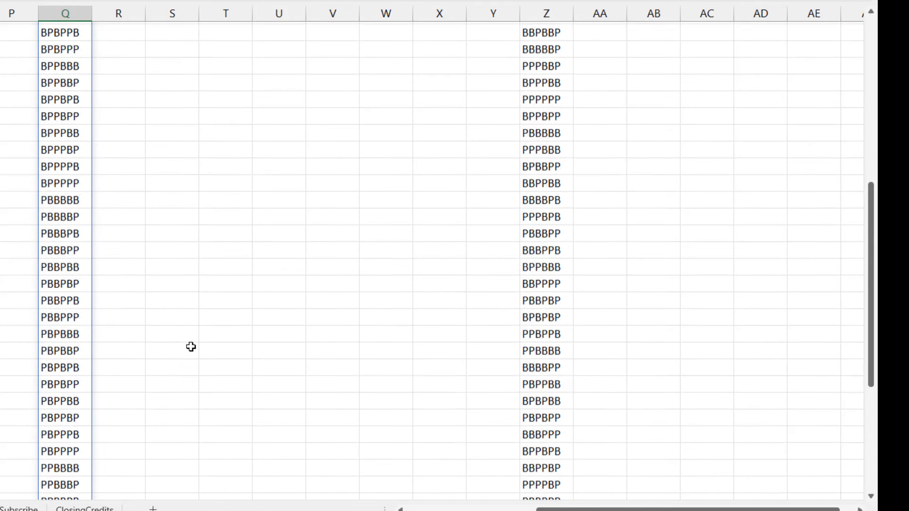
pyautogui.scroll(3, 191, 348)
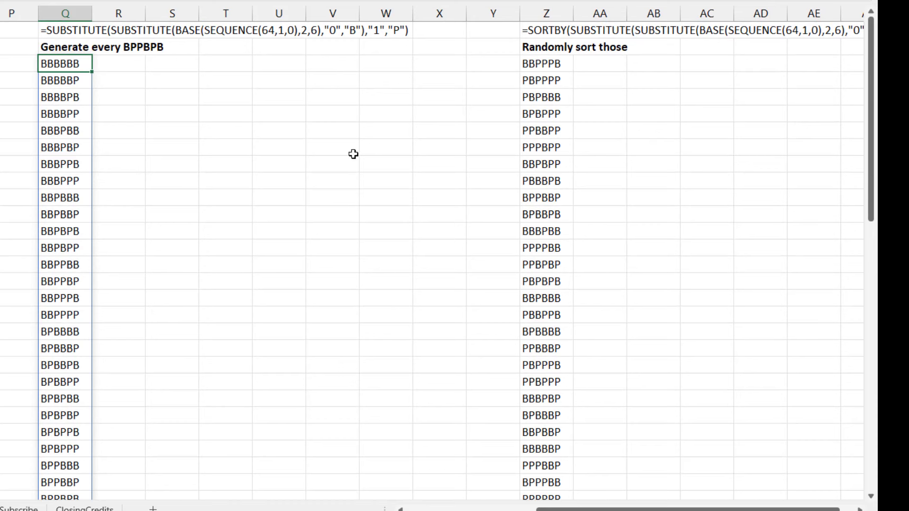
# Step: Inspect the SORTBY formula in the first cell under "Randomly sort those" in column Z, leaving it unedited
pyautogui.click(532, 64)
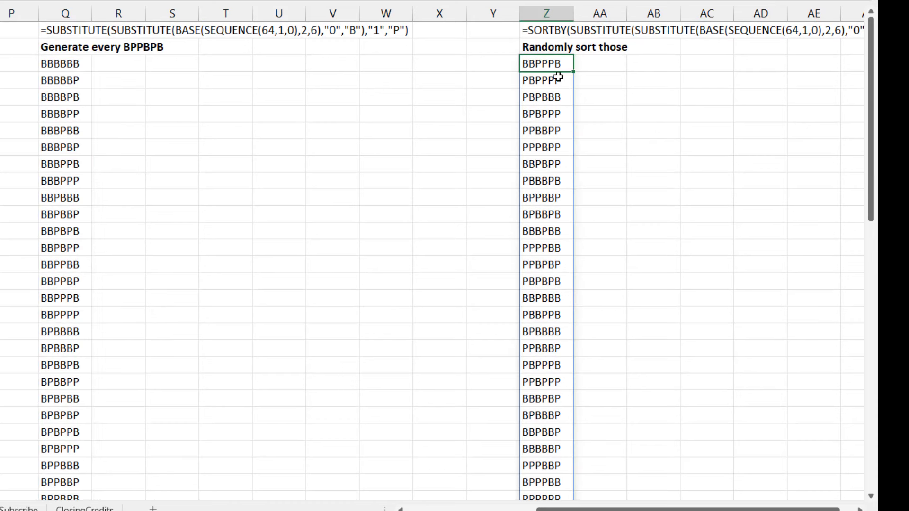
pyautogui.press('F2')
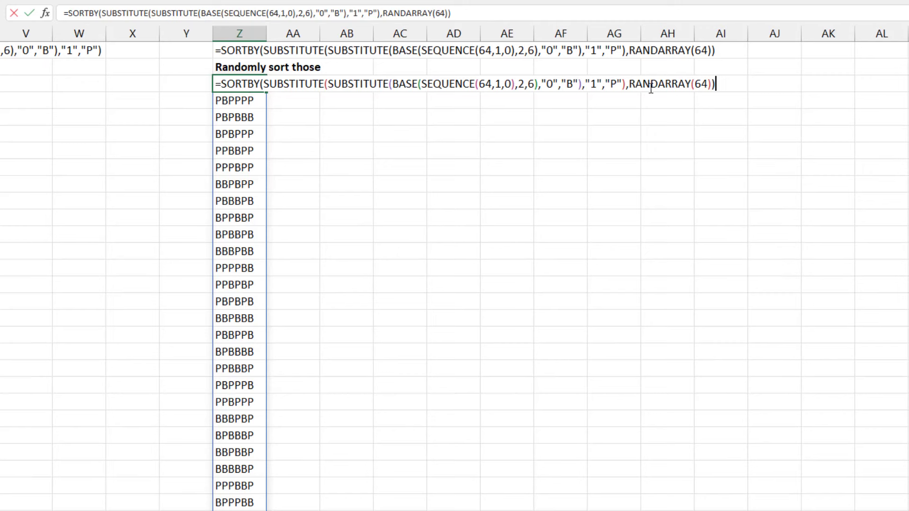
pyautogui.press('Escape')
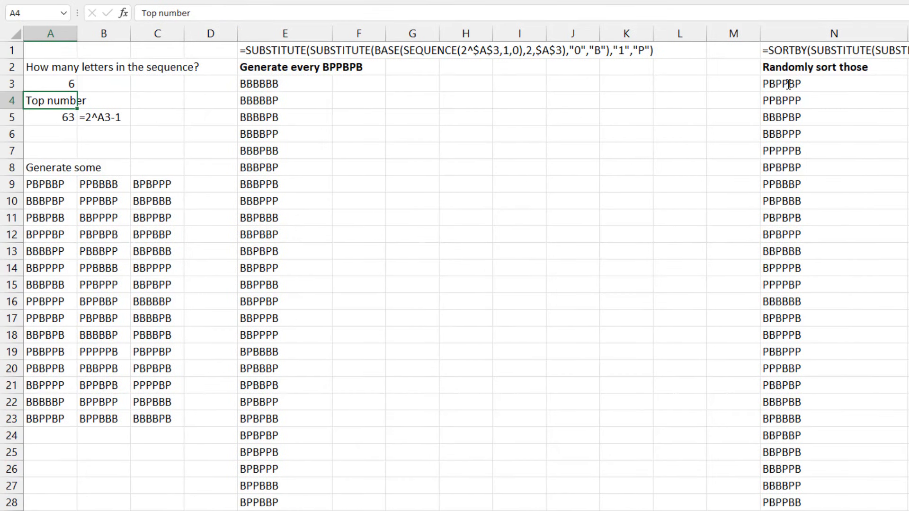
# Step: Set the number of letters in the sequence in A3 to 2
pyautogui.press('Up')
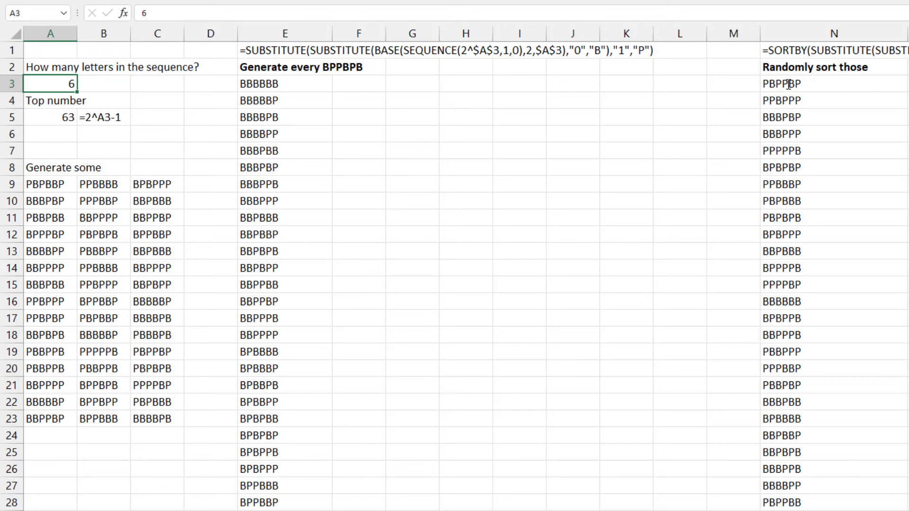
pyautogui.write('2')
pyautogui.press('Return')
pyautogui.press('Up')
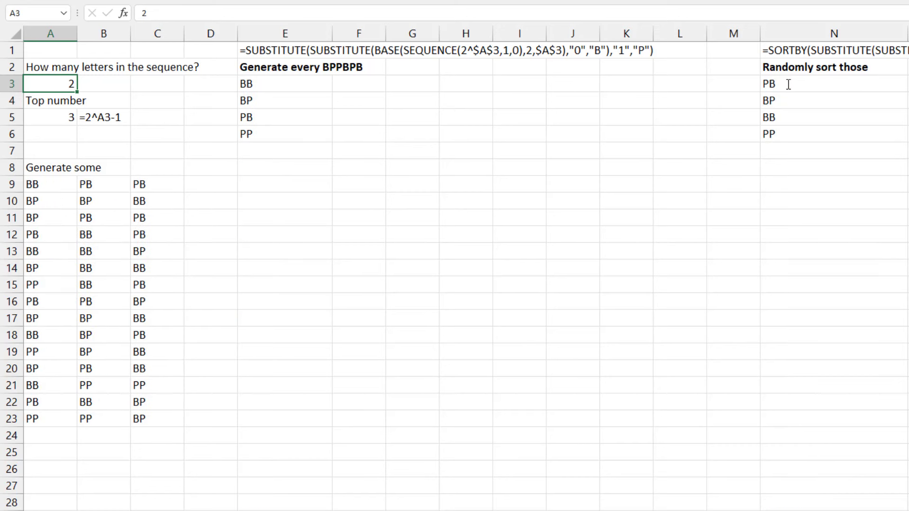
# Step: Try sequence lengths of 3 and 4 letters in A3
pyautogui.write('3')
pyautogui.press('Return')
pyautogui.press('Up')
pyautogui.write('4')
pyautogui.press('Return')
pyautogui.press('Up')
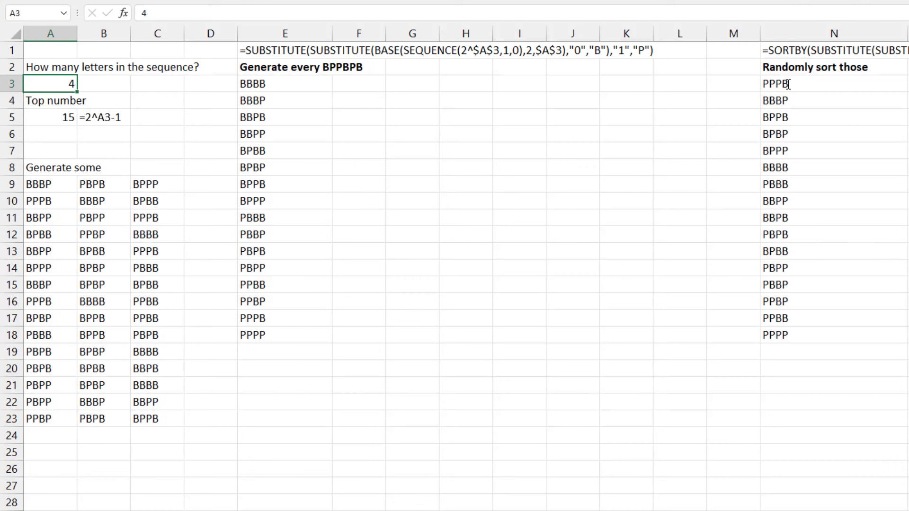
# Step: Try sequence lengths of 8 and 12 letters in A3
pyautogui.write('8')
pyautogui.press('Return')
pyautogui.press('Up')
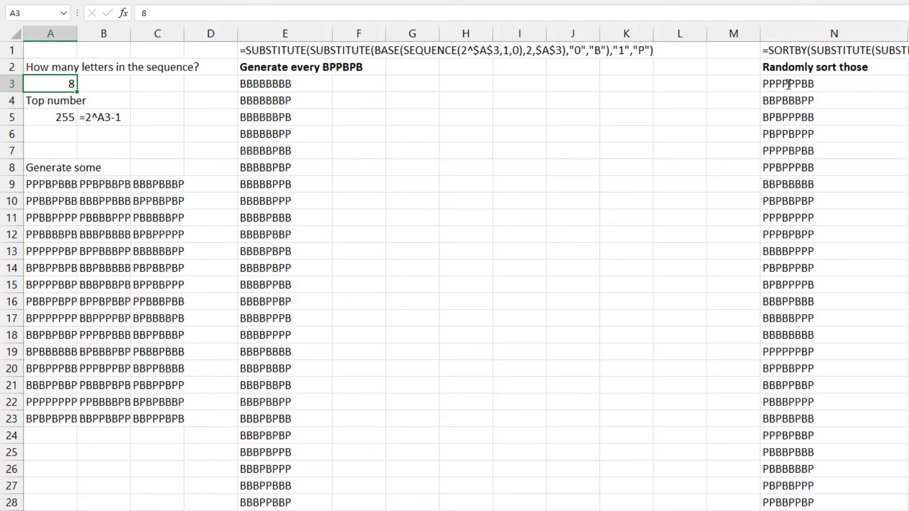
pyautogui.write('12')
pyautogui.press('Return')
pyautogui.press('Up')
# Step: Try a sequence length of 20 letters in A3
pyautogui.write('20')
pyautogui.press('Return')
pyautogui.press('Down')
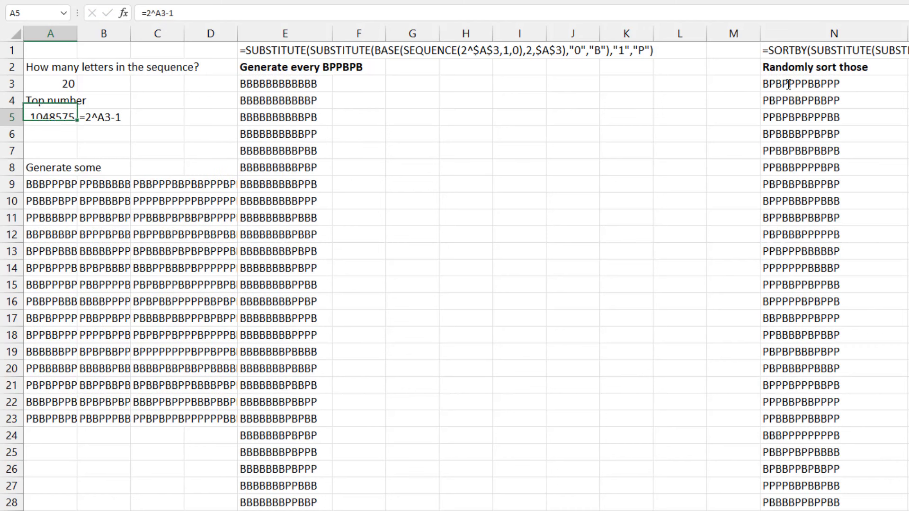
# Step: Examine the formula text in E1 above the "Generate every BPPBPB" list
pyautogui.press('Right')
pyautogui.press('Right')
pyautogui.press('Right')
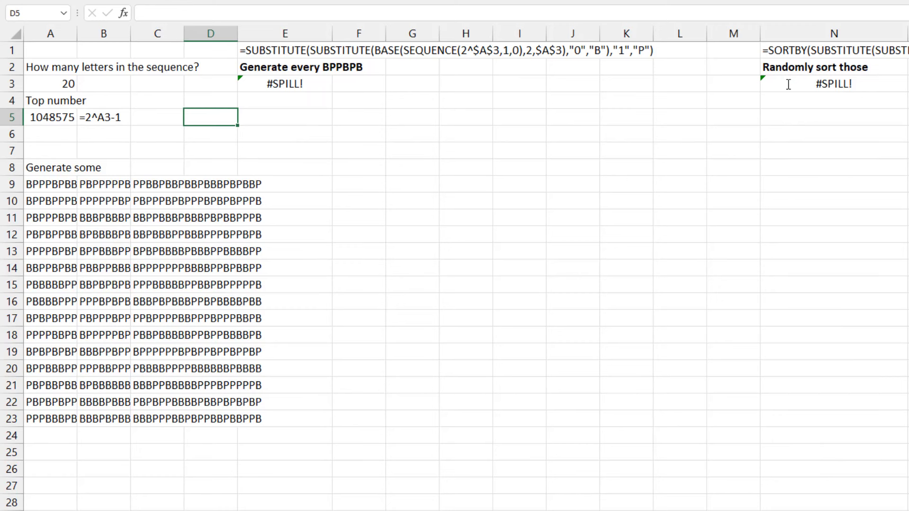
pyautogui.press('Up')
pyautogui.press('Up')
pyautogui.press('Up')
pyautogui.press('Right')
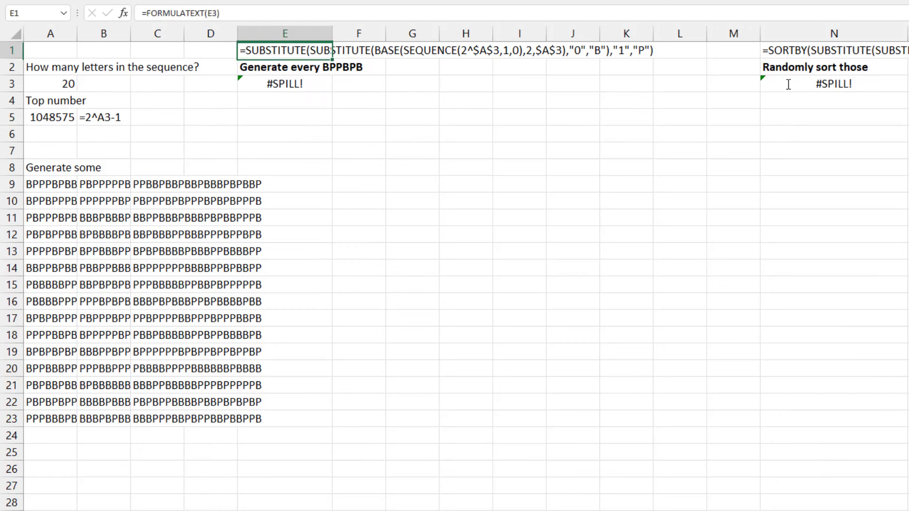
# Step: Set the number of letters in the sequence in A3 to 19
pyautogui.press('Left')
pyautogui.press('Left')
pyautogui.press('Left')
pyautogui.press('Down')
pyautogui.press('Left')
pyautogui.write('19')
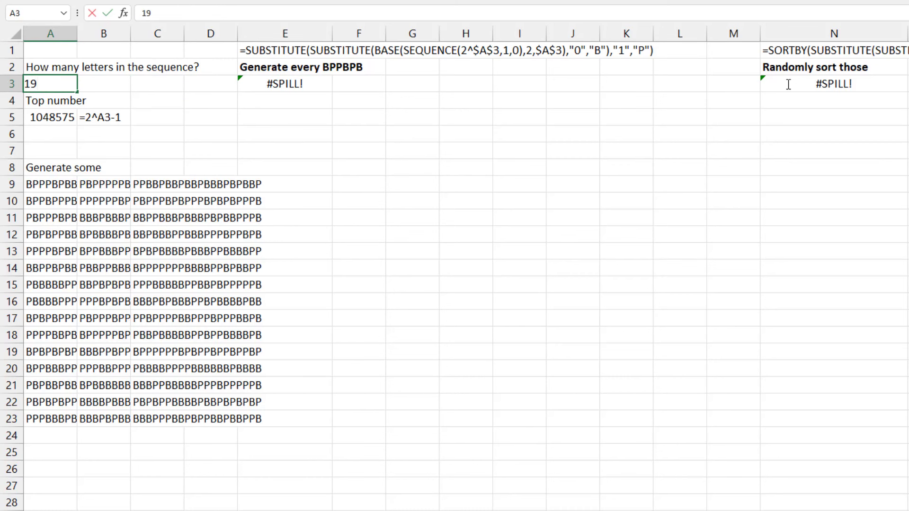
pyautogui.press('Return')
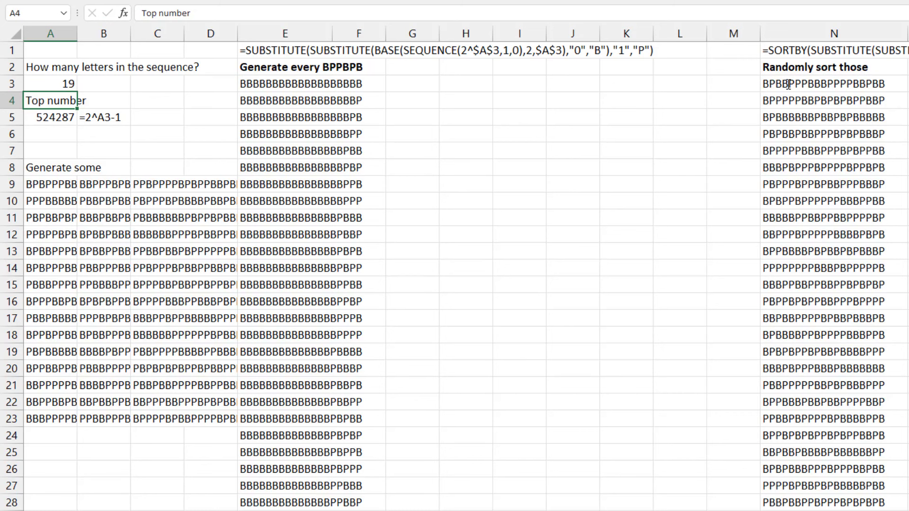
# Step: Examine the random-sort formula in N3 and its full formula text in N1
pyautogui.click(787, 84)
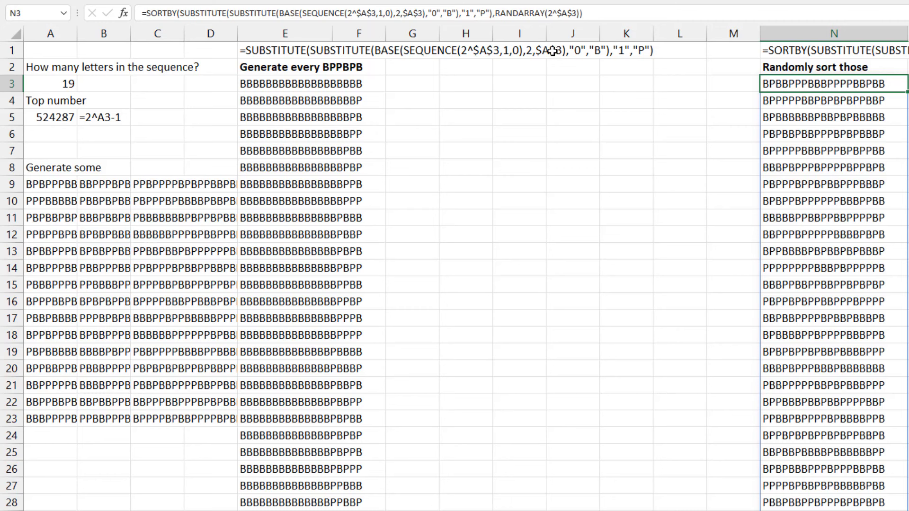
pyautogui.click(794, 51)
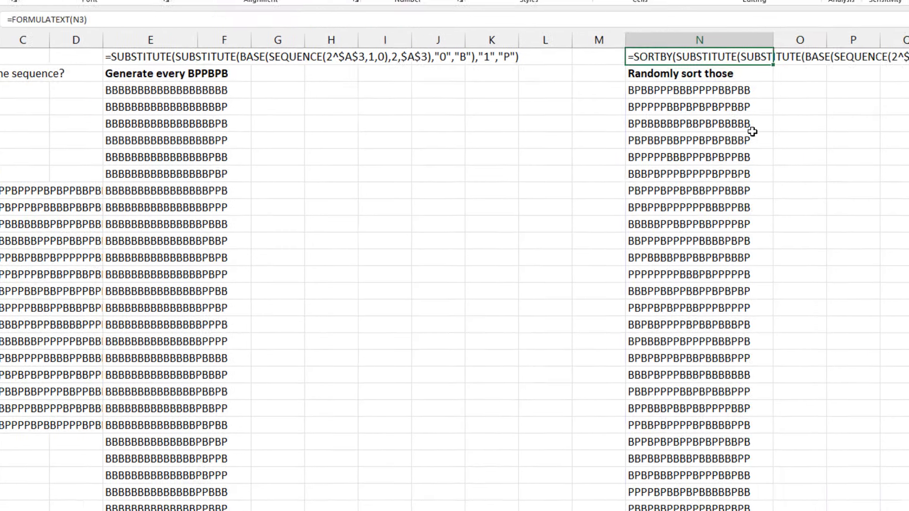
pyautogui.hscroll(5, 454, 275)
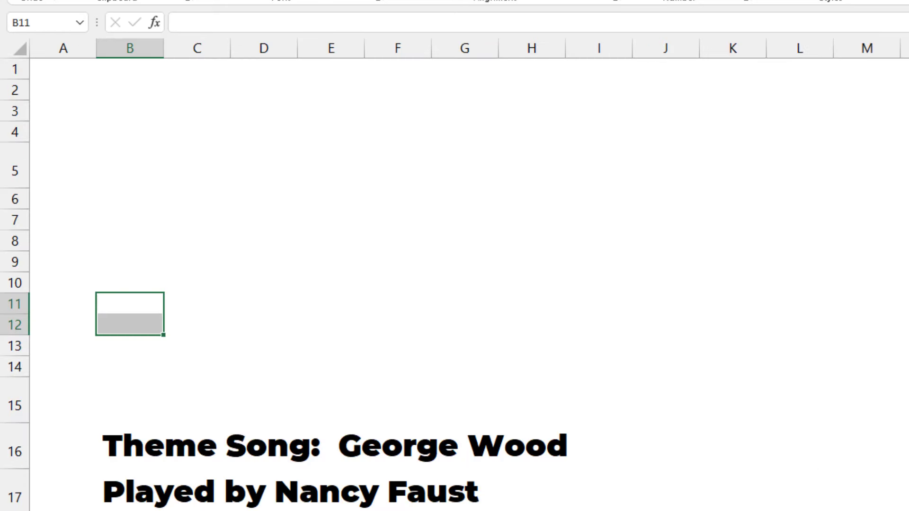
# Step: Switch to the ClosingCredits worksheet
pyautogui.click(908, 510)
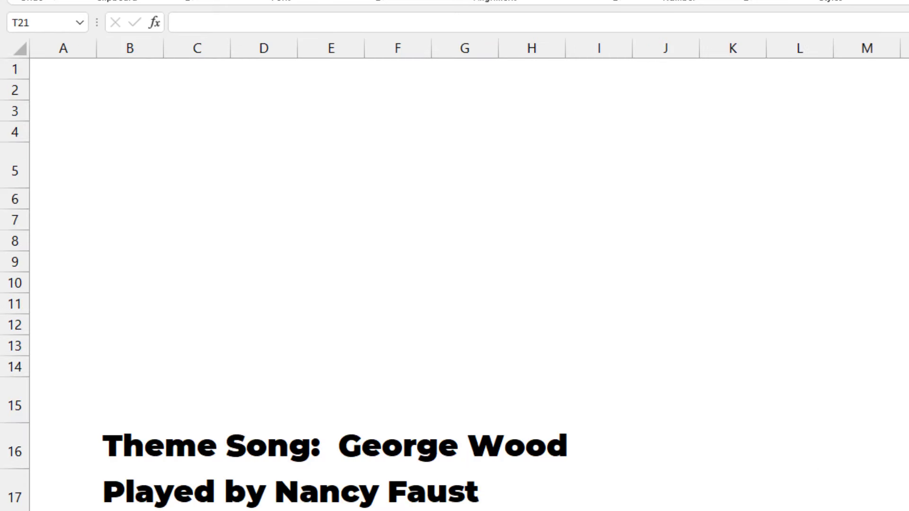